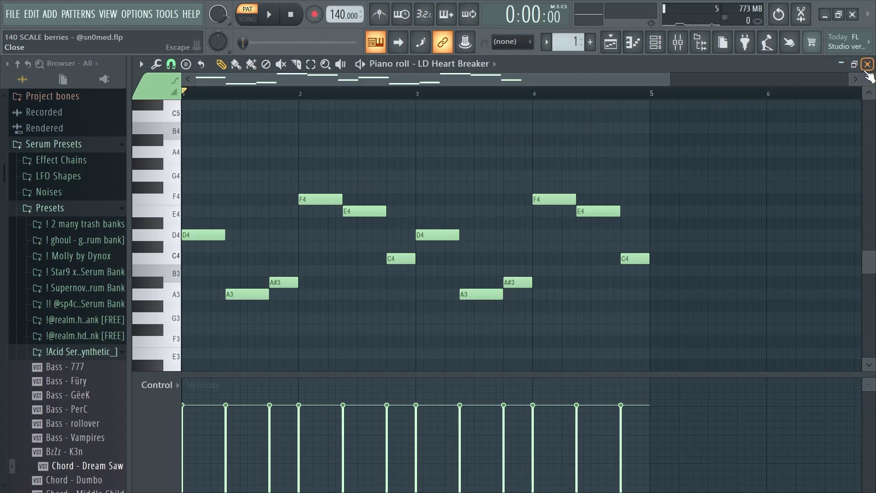
# Step: Close the LD Heart Breaker piano roll and play back the PD Apex and Lead - Pop Bottles patterns in theirs
pyautogui.click(868, 64)
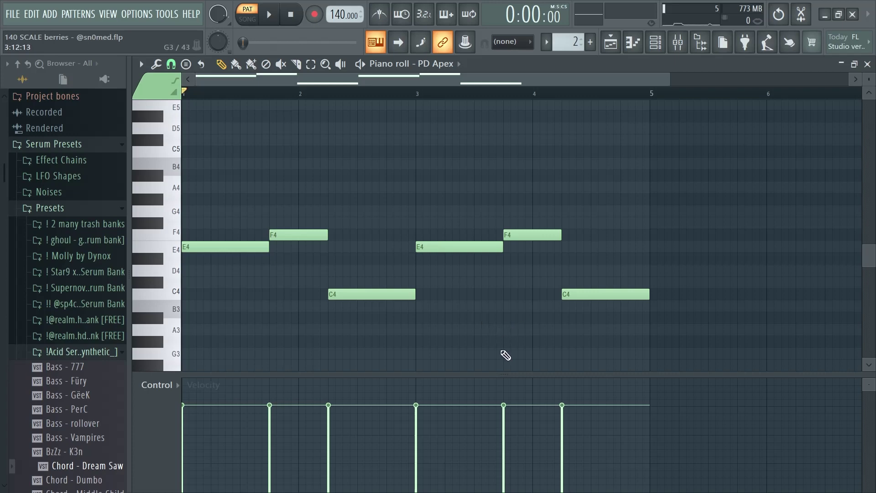
pyautogui.press('space')
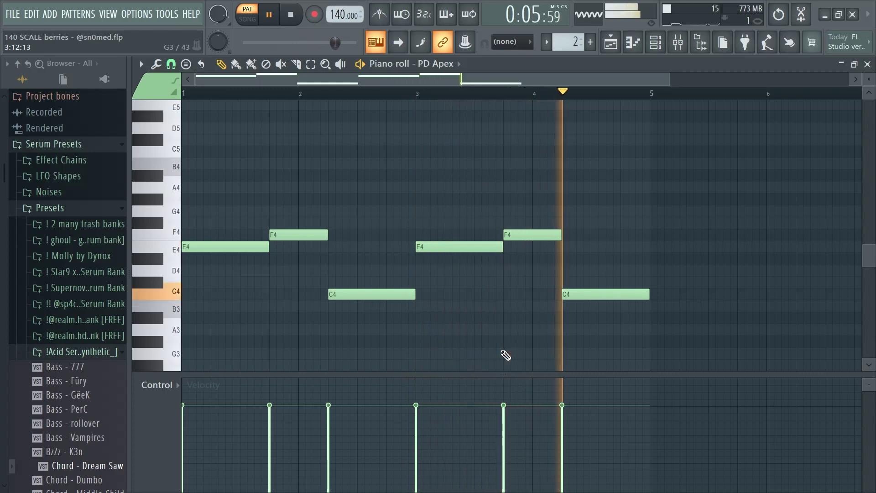
pyautogui.press('space')
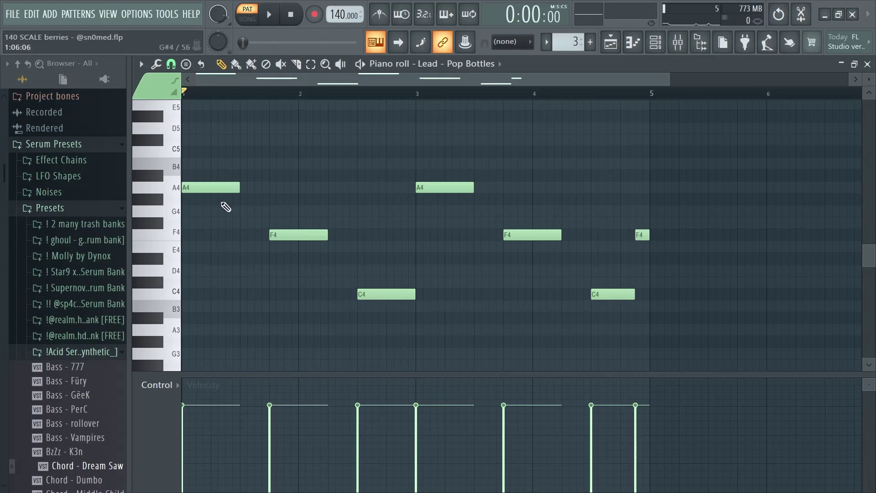
pyautogui.press('space')
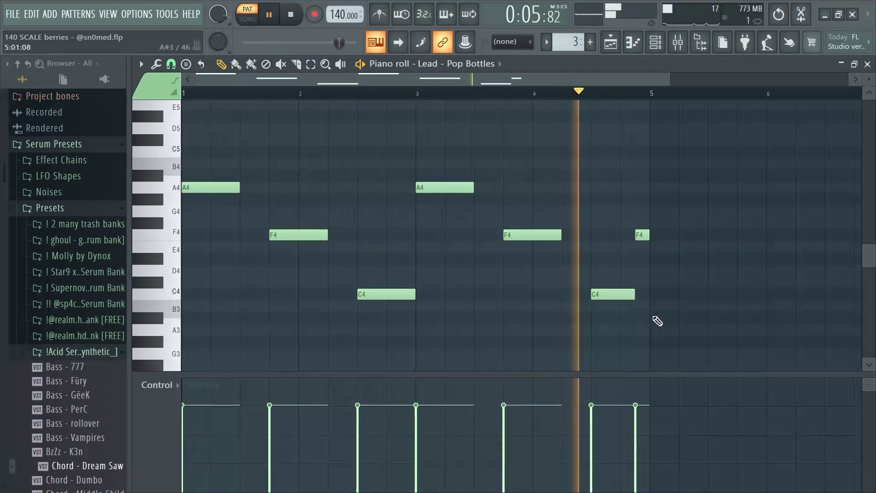
pyautogui.press('space')
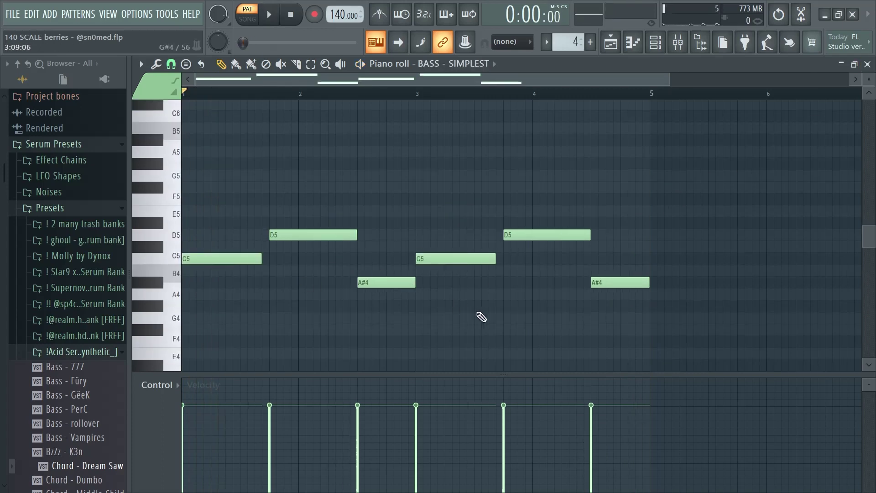
# Step: Play back the BASS - SIMPLEST, Pluck - Feels and Chord - Cupid patterns one at a time in the piano roll
pyautogui.press('space')
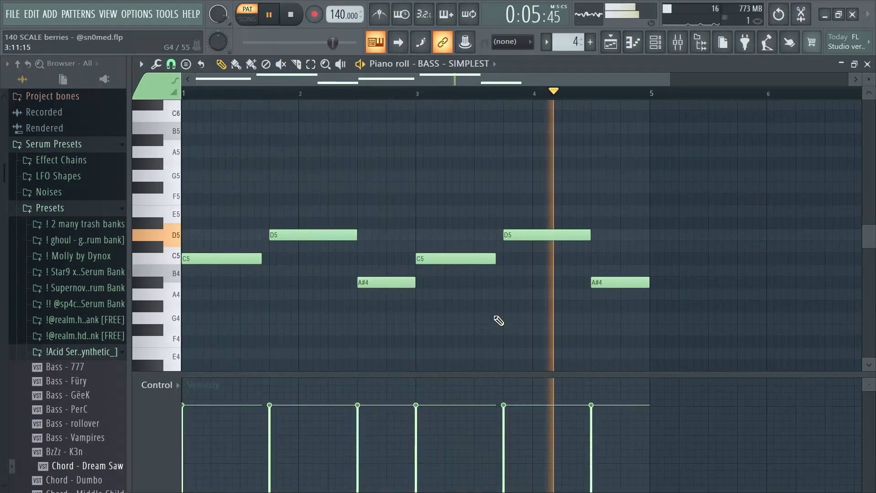
pyautogui.press('space')
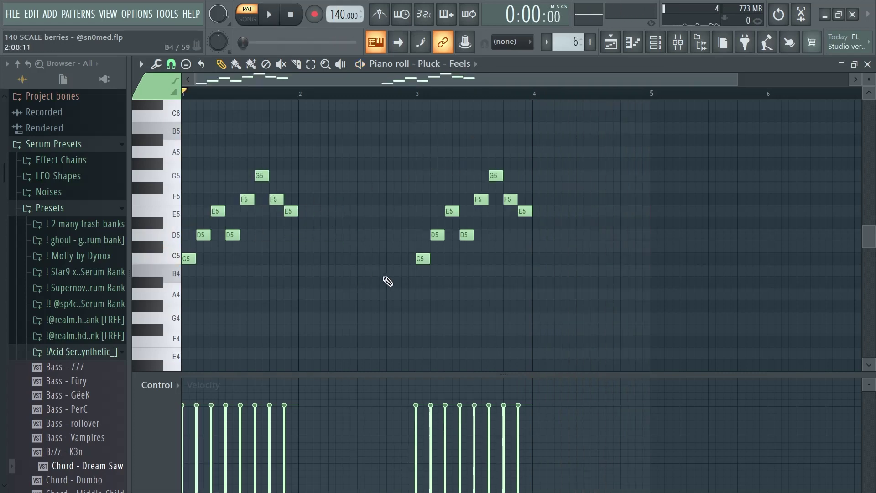
pyautogui.press('space')
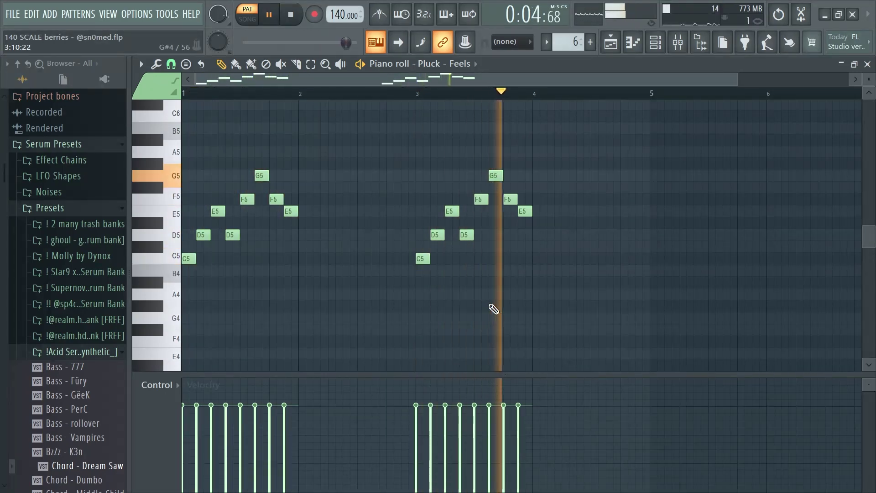
pyautogui.press('space')
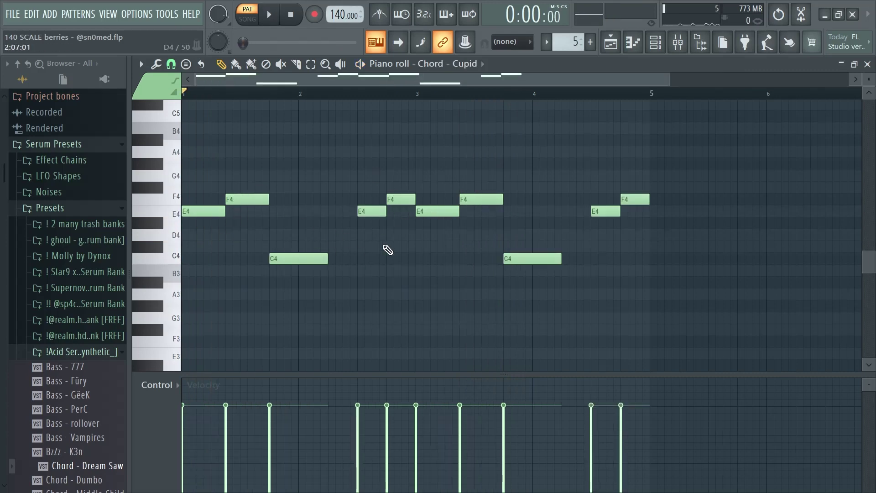
pyautogui.press('space')
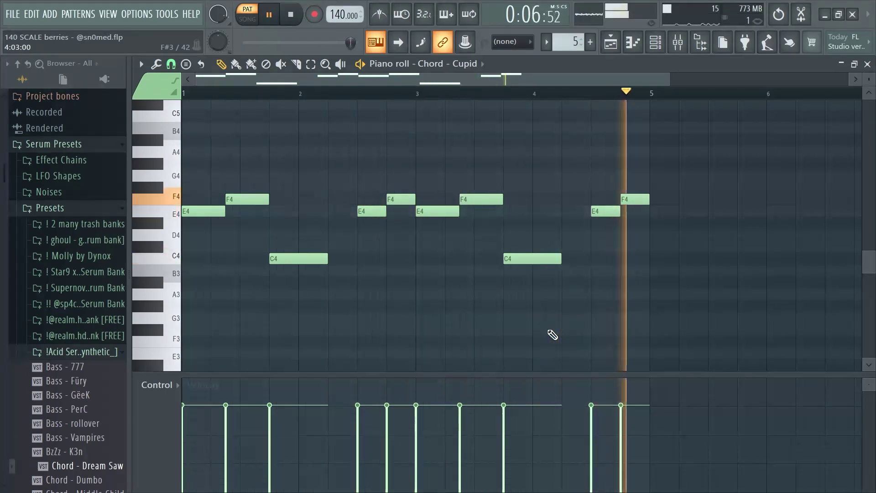
pyautogui.press('space')
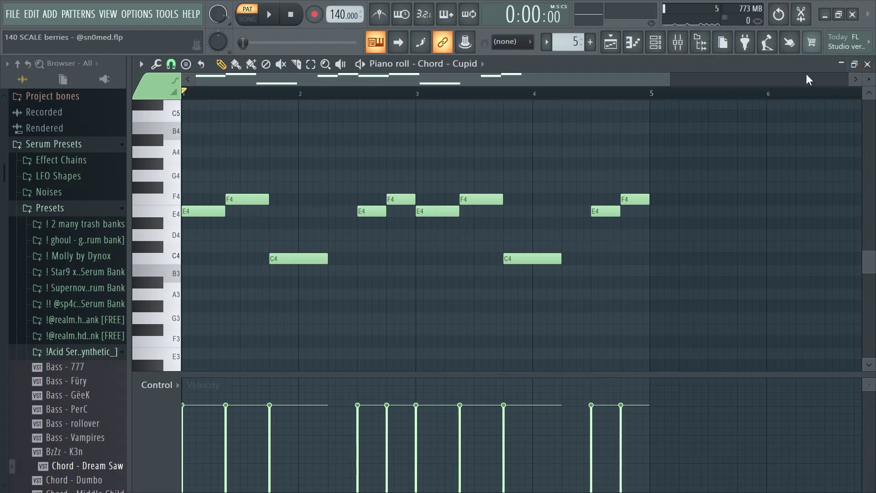
# Step: Show the playlist arrangement and open the cloud 9 hi hat pattern from Track 7 in the piano roll
pyautogui.press('F5')
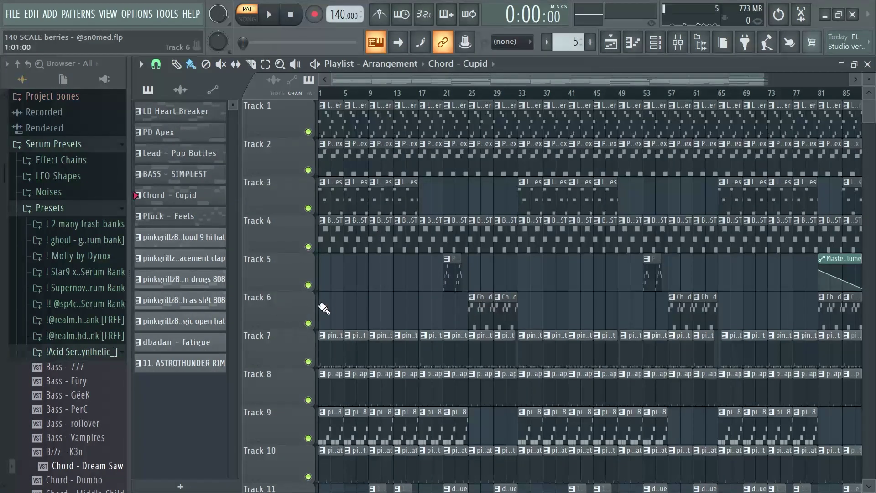
pyautogui.scroll(-2, 381, 264)
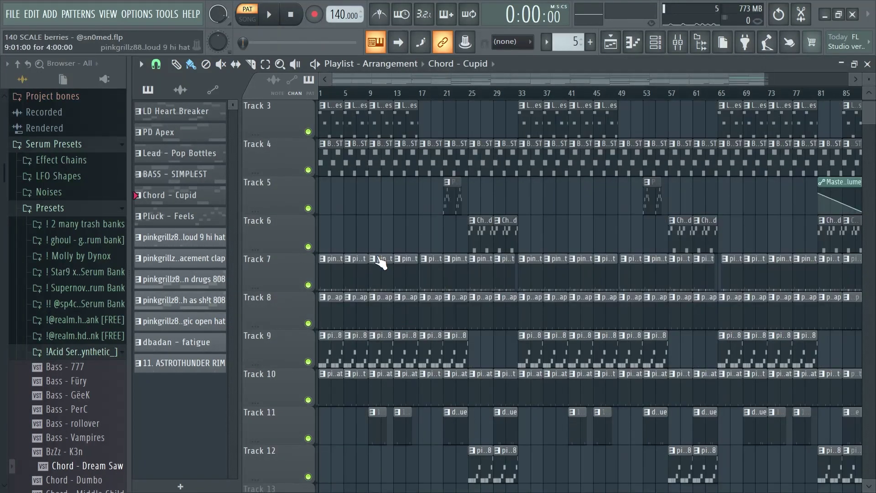
pyautogui.doubleClick(333, 270)
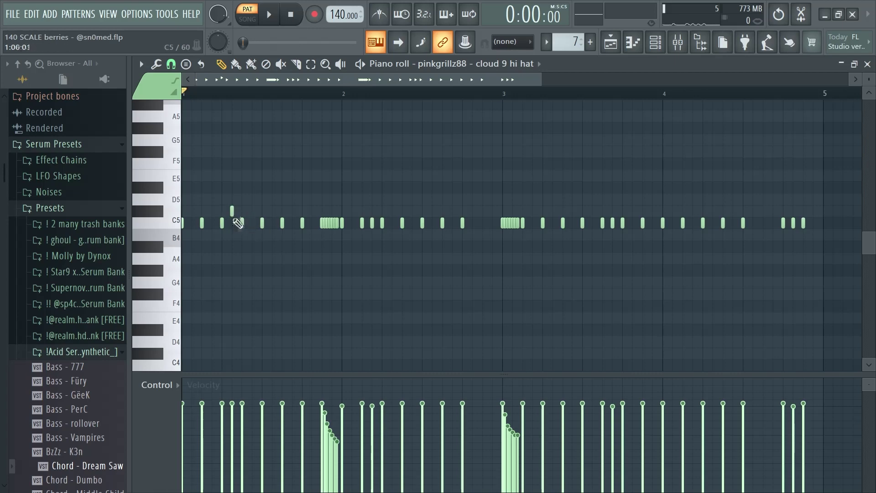
# Step: Remove and re-place the raised C#5 hi-hat note in bar 1, and play back the pattern
pyautogui.rightClick(231, 211)
pyautogui.click(230, 211)
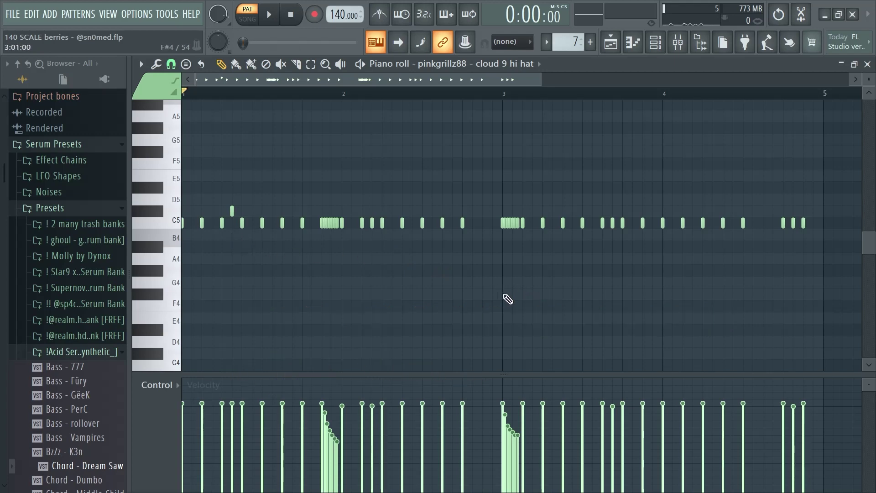
pyautogui.press('space')
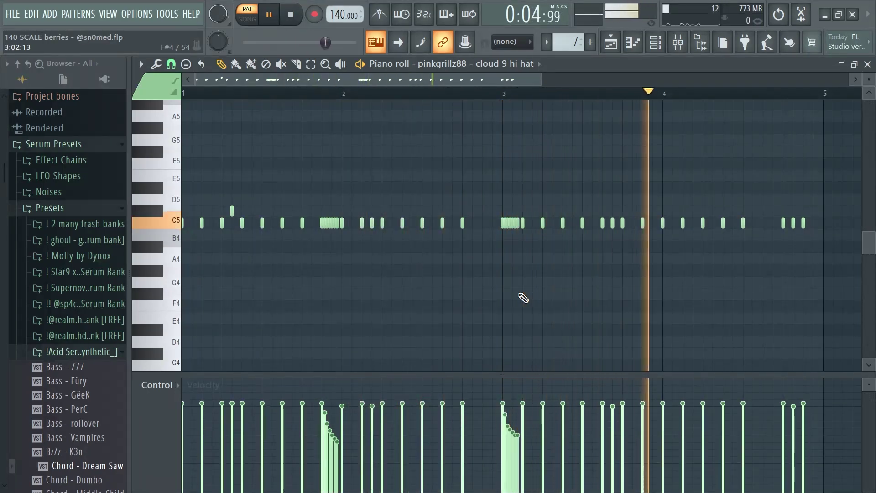
pyautogui.press('space')
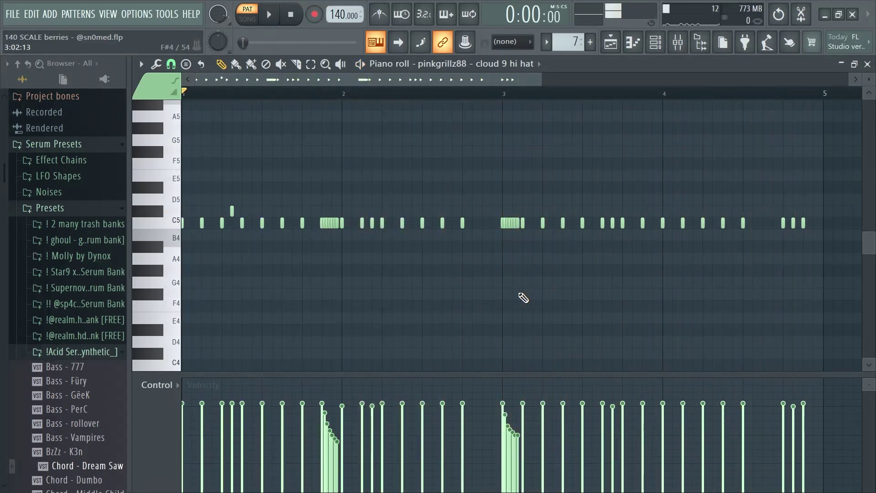
# Step: Switch to the placement clap pattern and play it back
pyautogui.press('KP_Add')
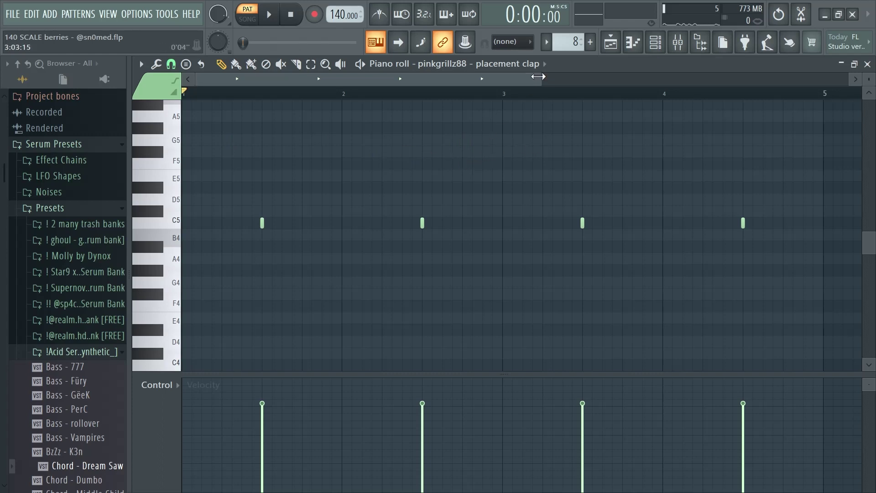
pyautogui.press('space')
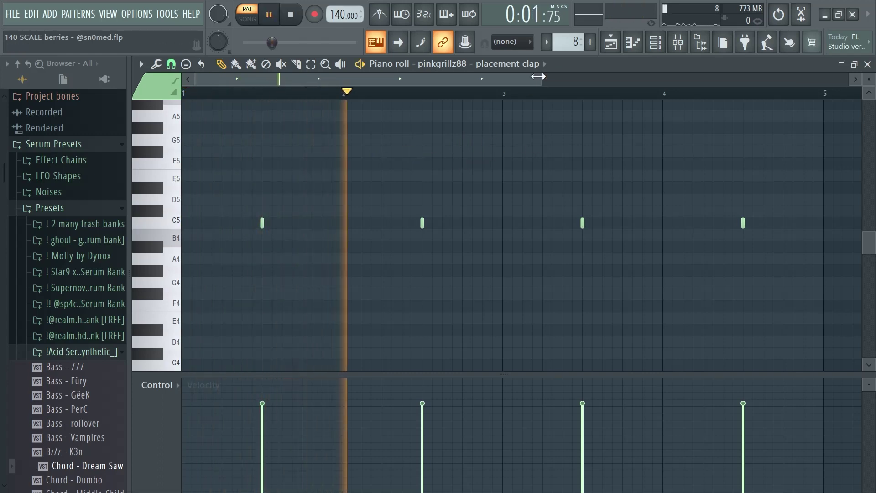
pyautogui.press('space')
# Step: Play back the magic open hat, 11. ASTROTHUNDER RIM and dbadan - fatigue patterns one at a time
pyautogui.press('KP_Add')
pyautogui.press('KP_Add')
pyautogui.press('KP_Add')
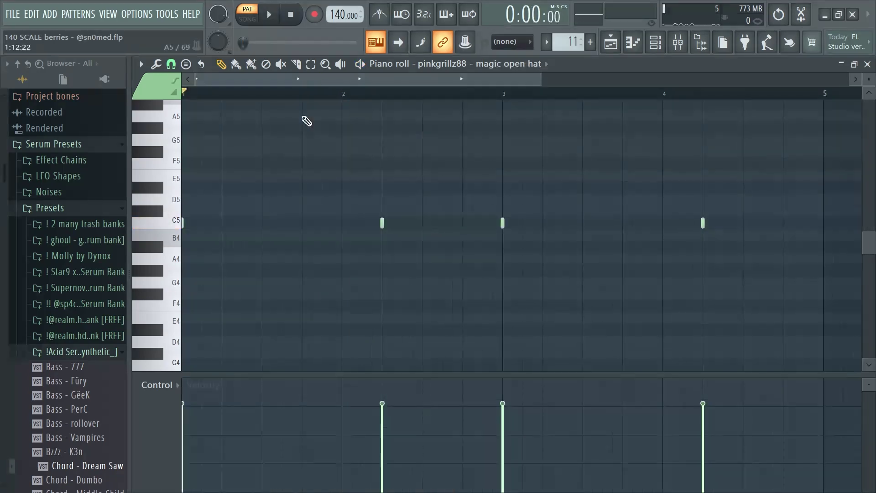
pyautogui.press('space')
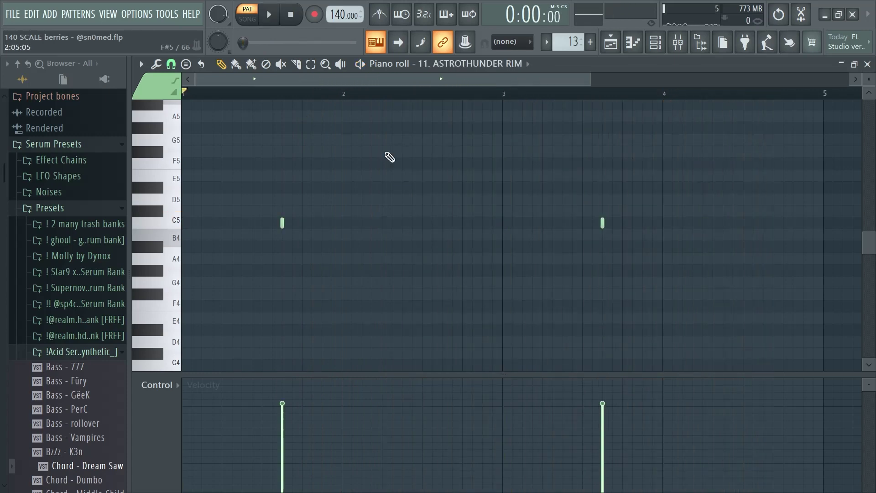
pyautogui.press('space')
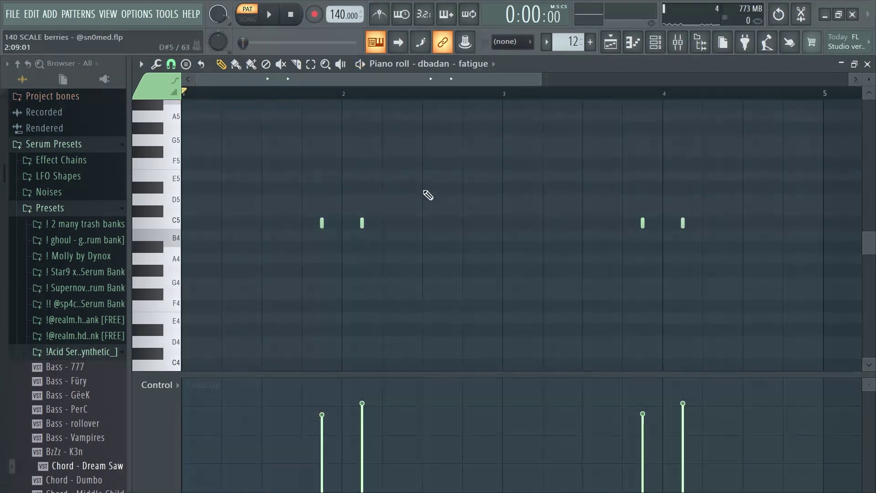
pyautogui.press('space')
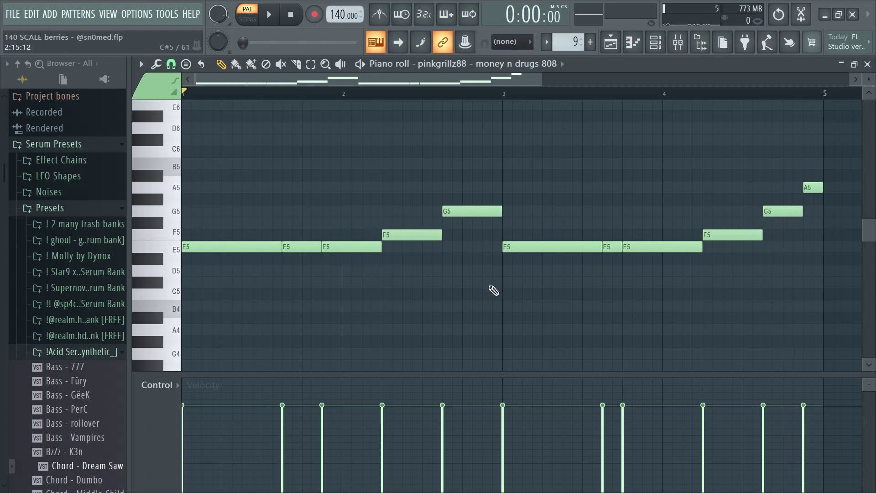
# Step: Play back the money n drugs 808 pattern and inspect its channel's precomputed effects, volume envelope and miscellaneous settings
pyautogui.press('space')
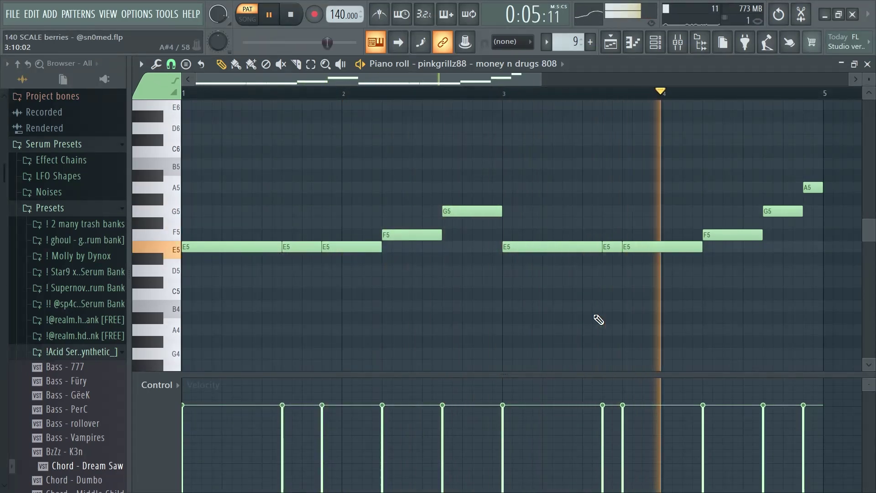
pyautogui.press('space')
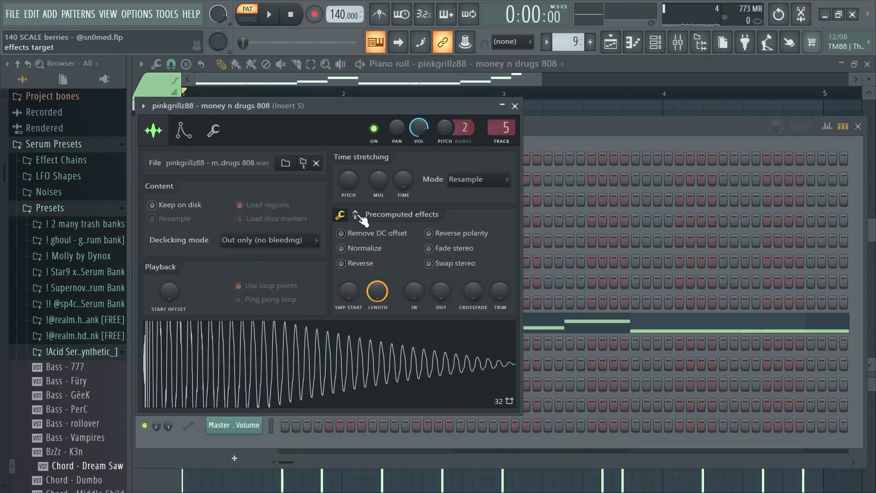
pyautogui.click(355, 215)
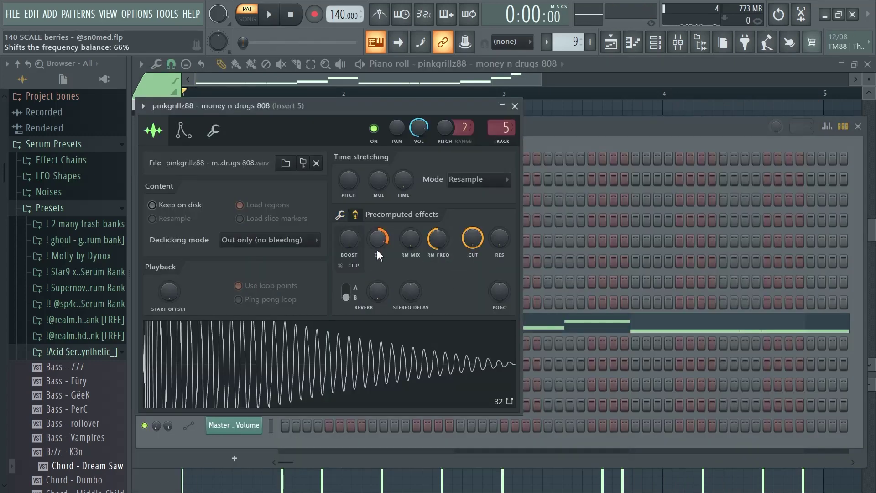
pyautogui.click(183, 132)
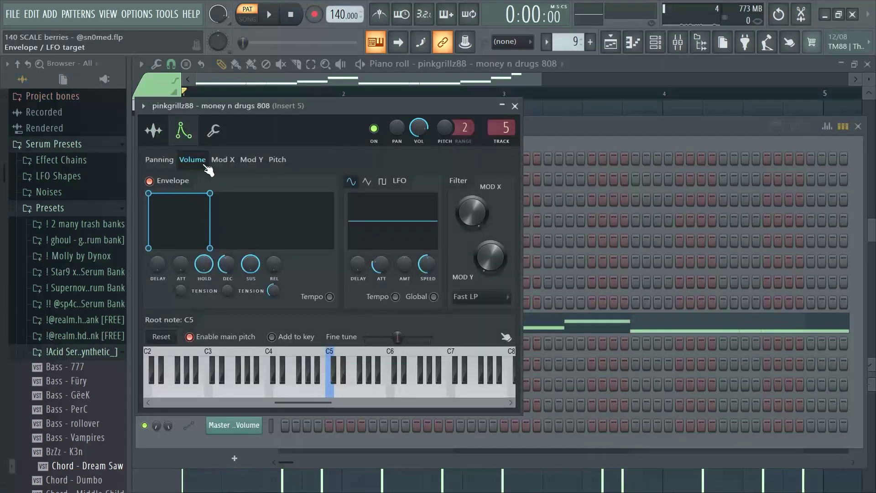
pyautogui.click(214, 137)
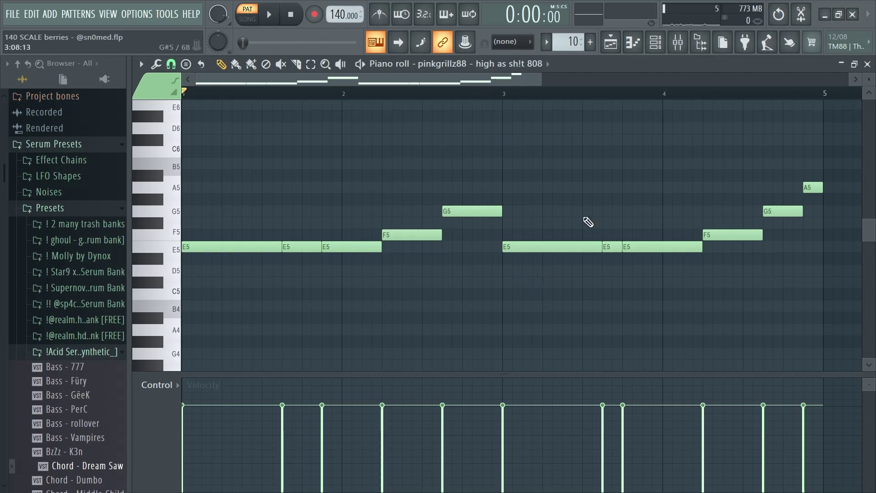
# Step: Play back the high as sh!t 808 pattern and inspect its channel's volume envelope and miscellaneous settings
pyautogui.press('space')
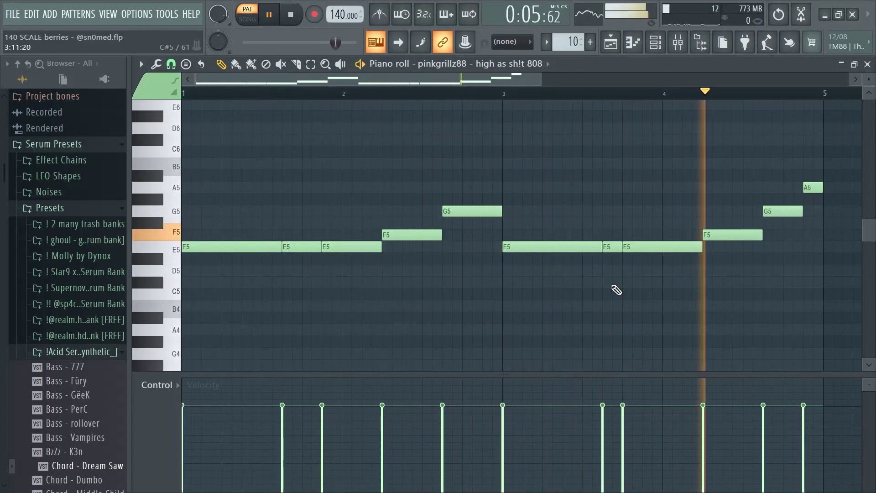
pyautogui.press('space')
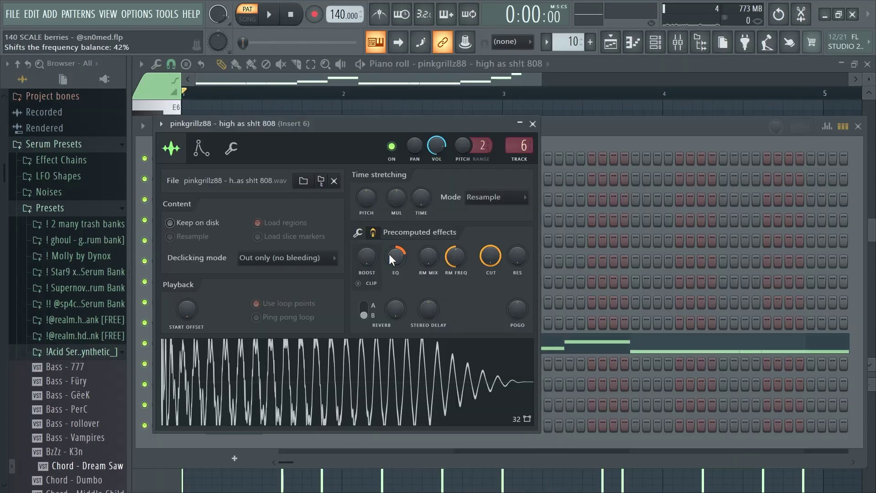
pyautogui.click(202, 148)
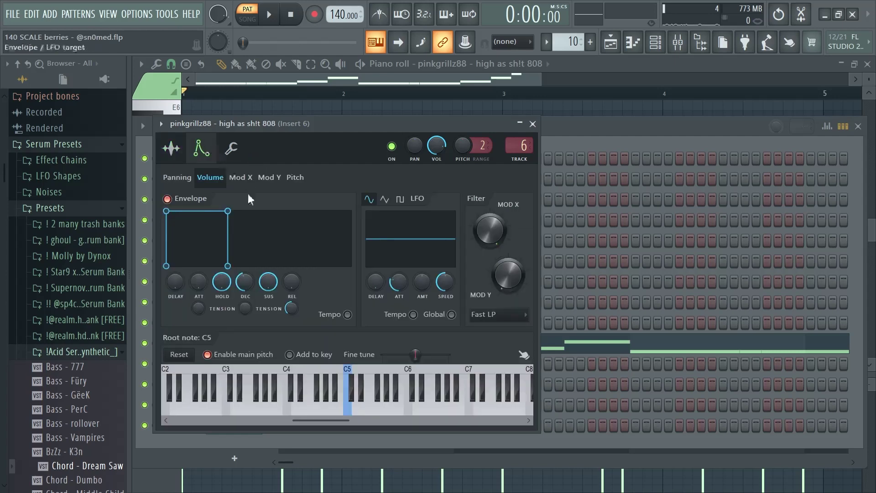
pyautogui.click(231, 148)
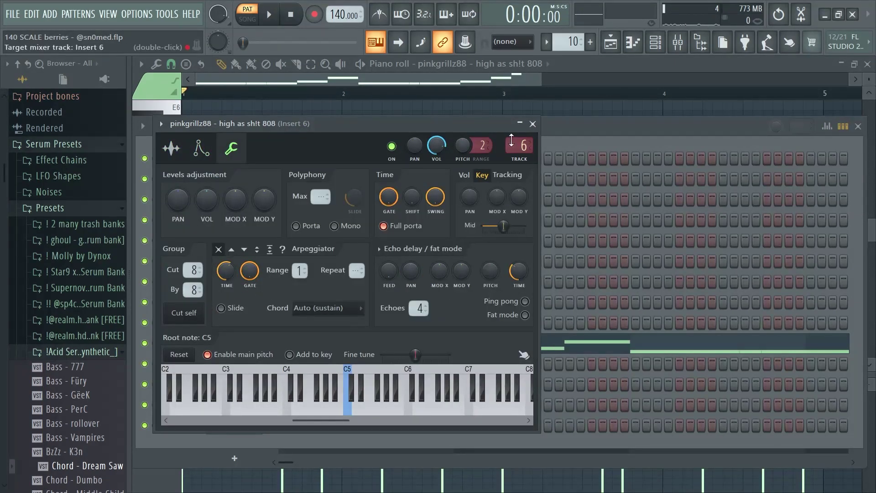
# Step: Show the mixer effects for Insert 6 and Insert 5, and open Insert 5's Fruity parametric EQ 2
pyautogui.press('F9')
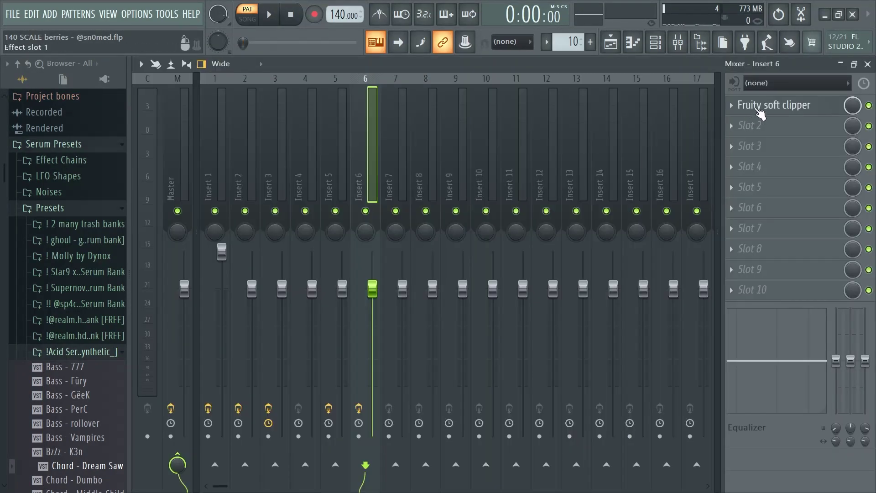
pyautogui.press('Left')
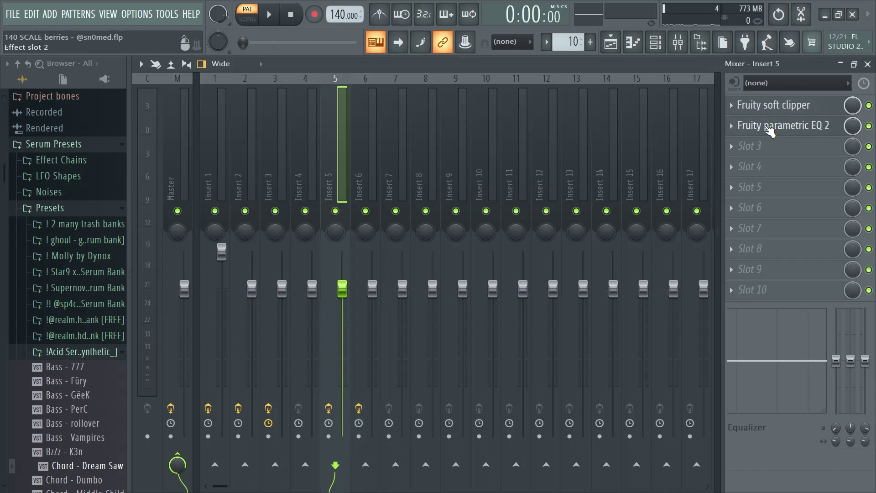
pyautogui.click(775, 127)
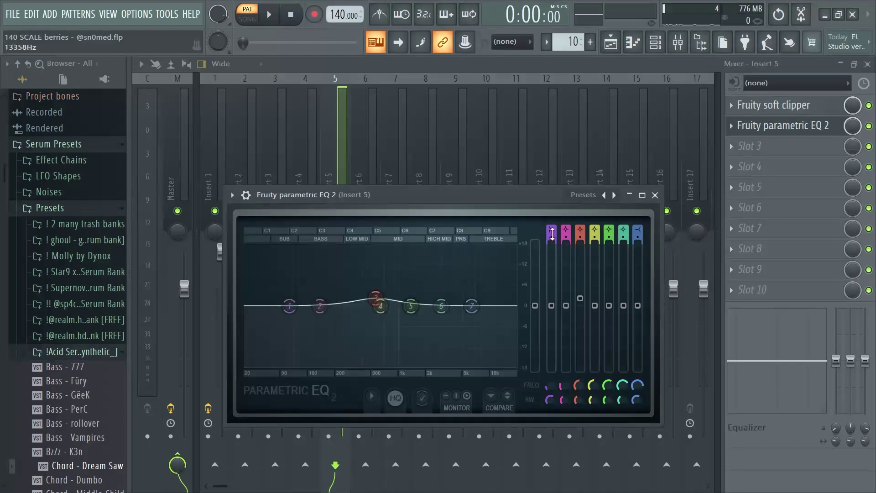
# Step: Close Insert 5's equalizer, view and close Insert 1's Fruity parametric EQ 2, and open the one on Insert 2
pyautogui.click(655, 196)
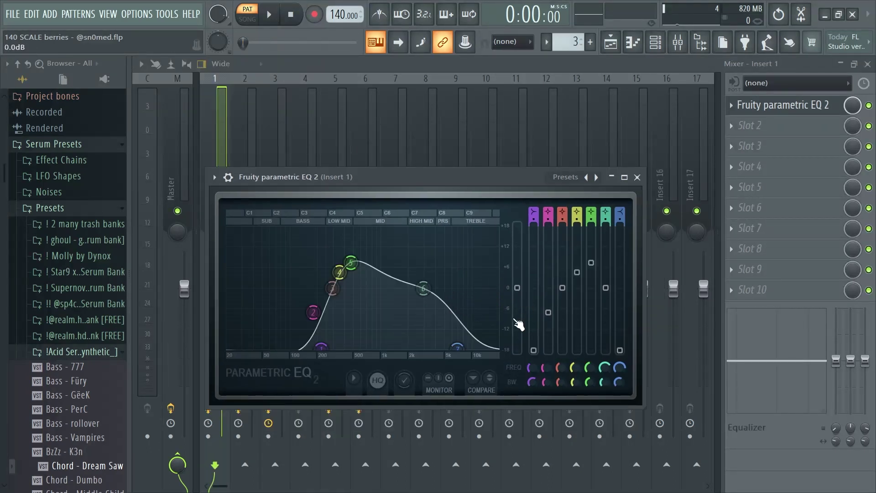
pyautogui.click(637, 177)
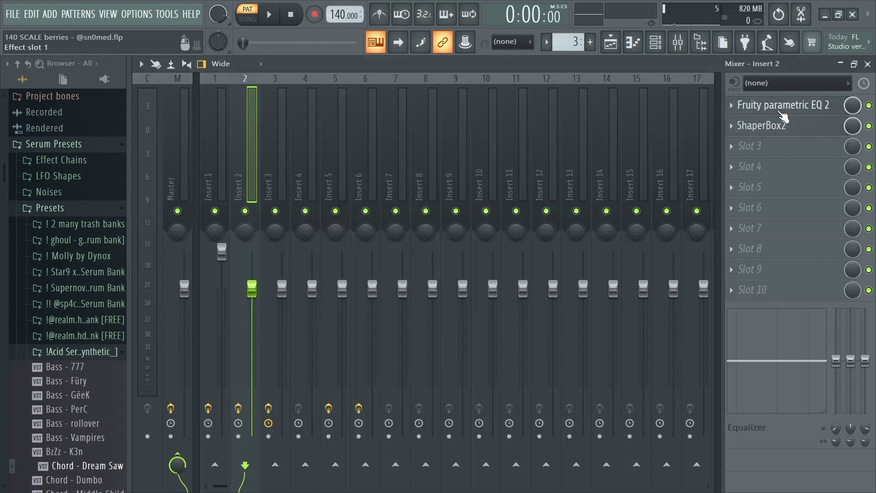
pyautogui.click(769, 113)
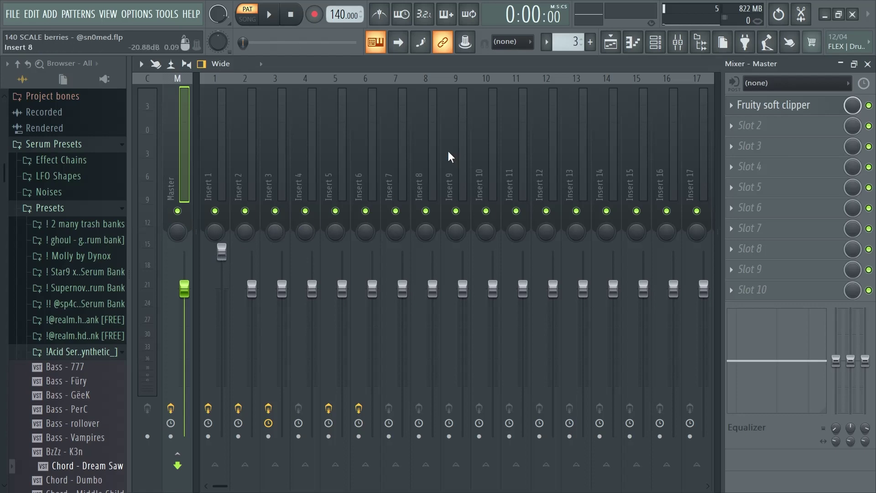
# Step: Show the channel rack and examine the full playlist arrangement across Tracks 1 to 12
pyautogui.click(656, 43)
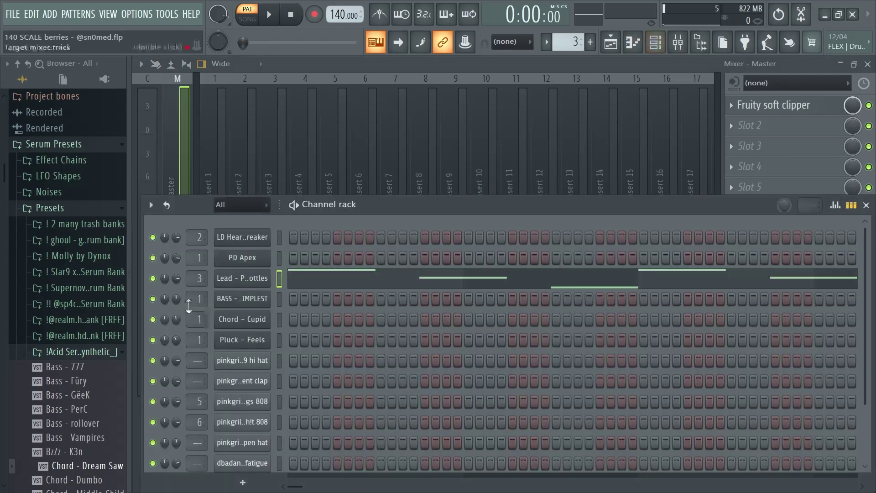
pyautogui.press('F5')
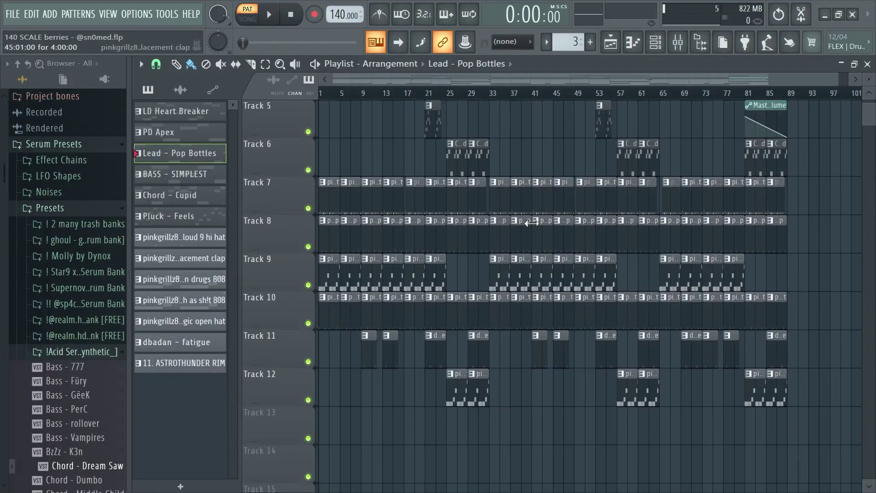
pyautogui.scroll(3, 576, 225)
pyautogui.scroll(-1, 547, 221)
pyautogui.scroll(3, 400, 293)
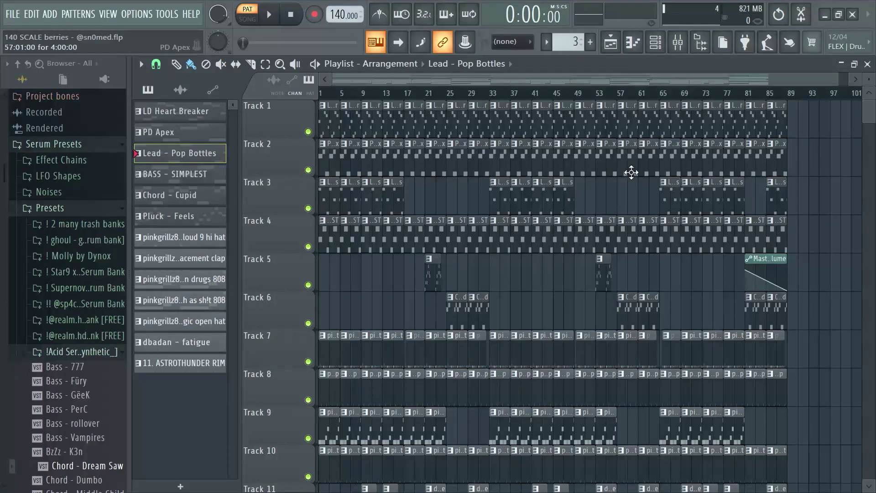
pyautogui.moveTo(568, 84); pyautogui.dragTo(534, 106)
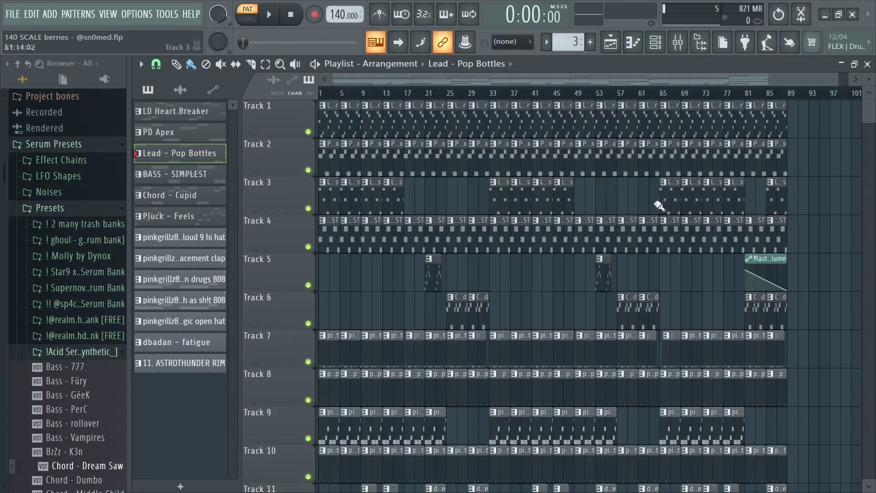